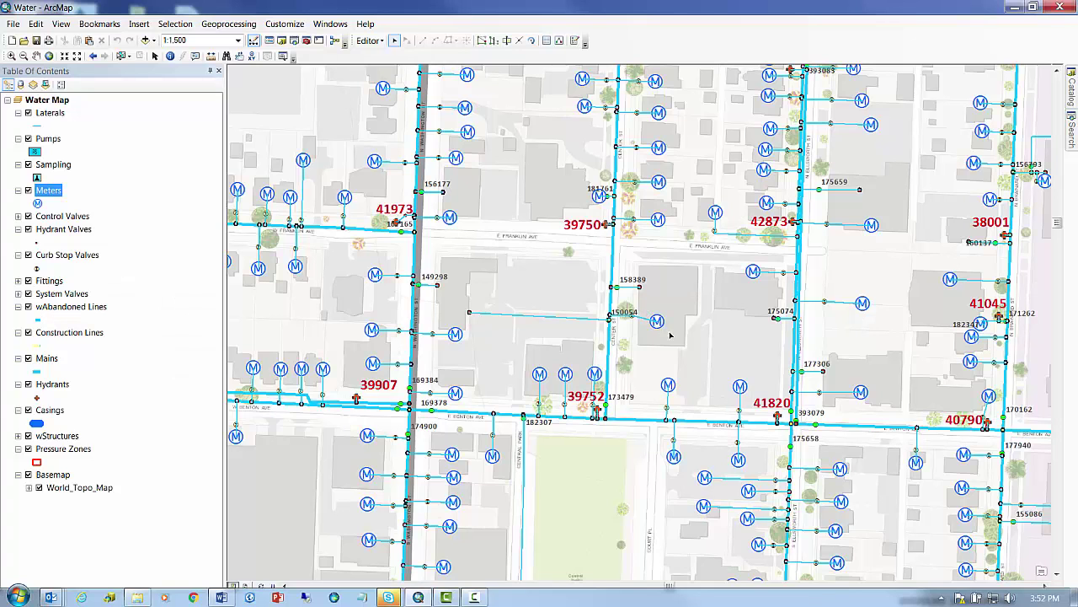
- Select the meter beside lateral 150054 and open its Attributes window
click(657, 320)
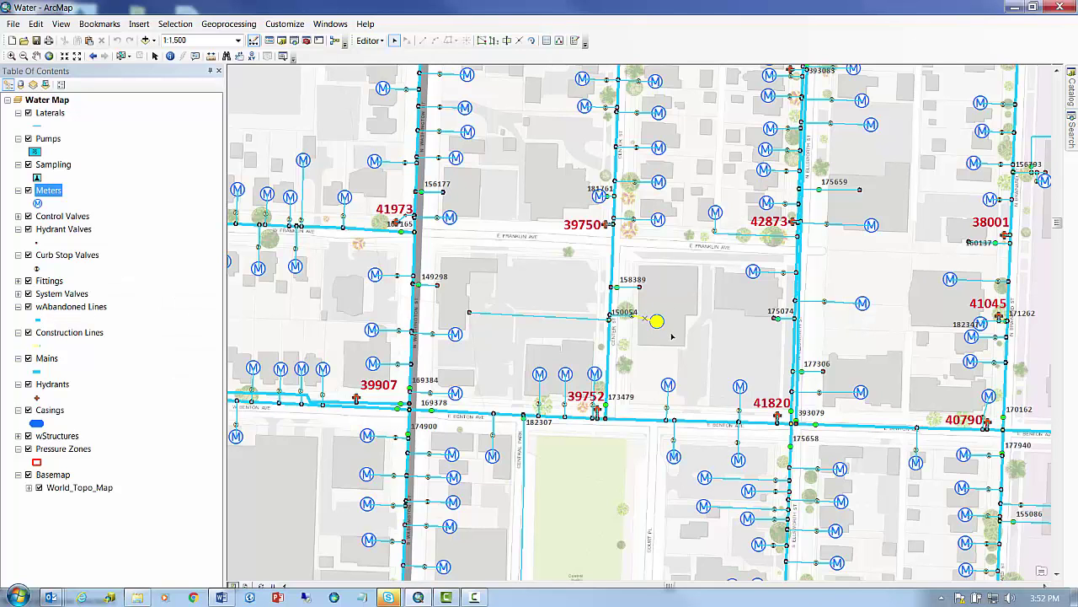
click(369, 40)
mouse_move(413, 268)
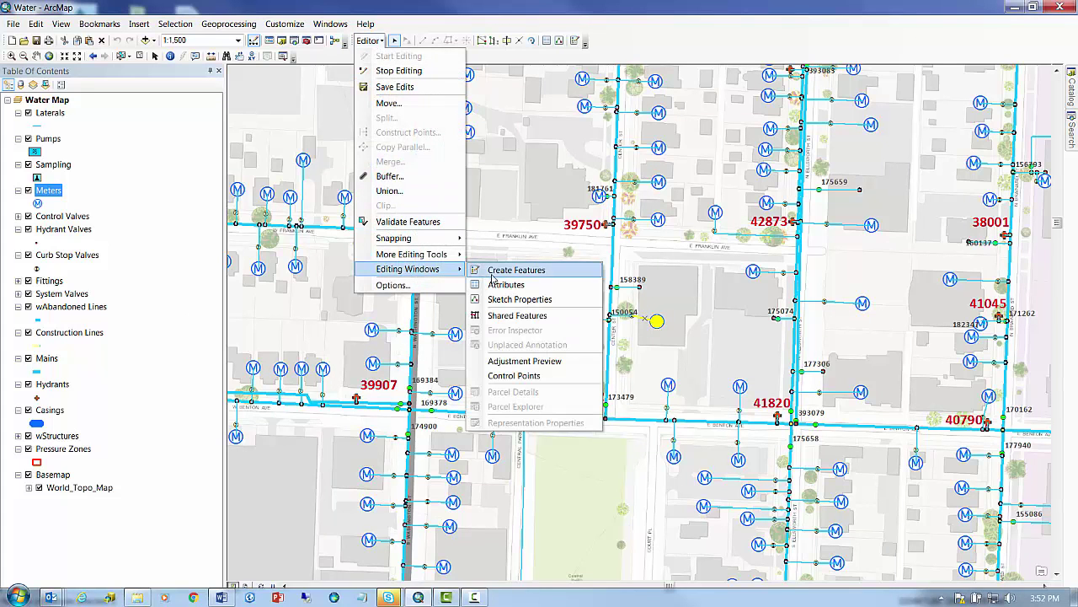
click(504, 284)
- Check the Service Type and Owned By values, keep Domestic and Private, then close the window
click(948, 248)
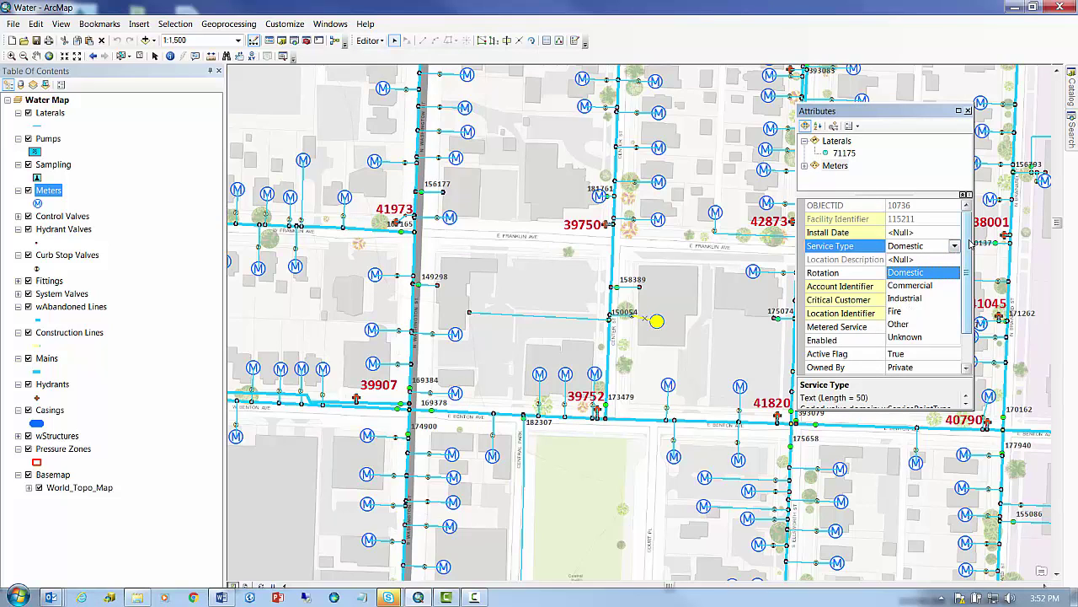
scroll(942, 295, down, 1)
click(940, 328)
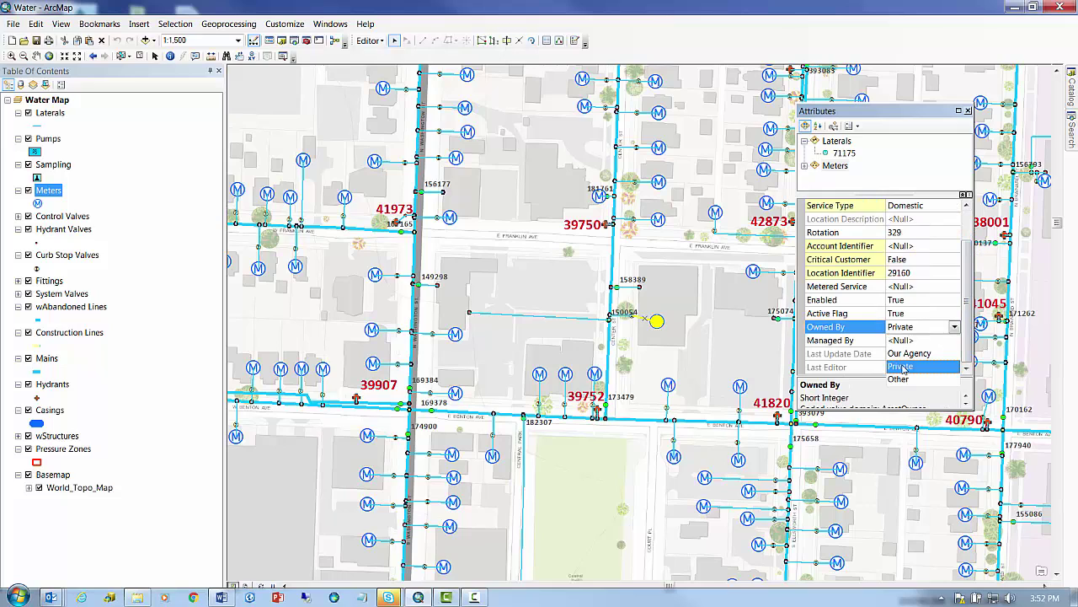
click(968, 115)
click(968, 111)
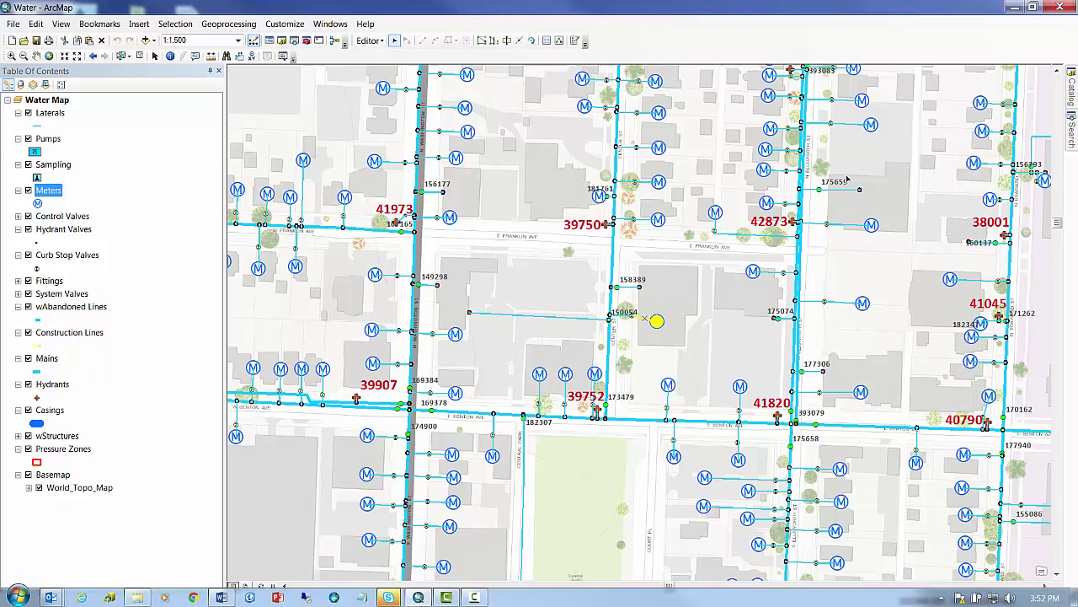
- Find and open the Export To CAD tool through the search panel
click(1071, 134)
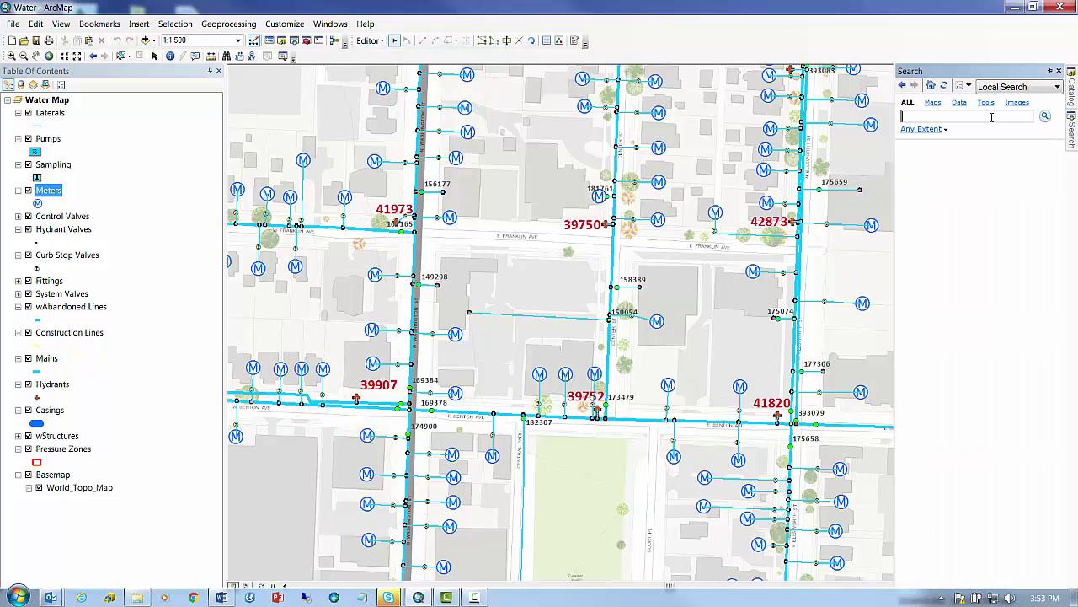
text(EXPORT TO CAD)
key(Return)
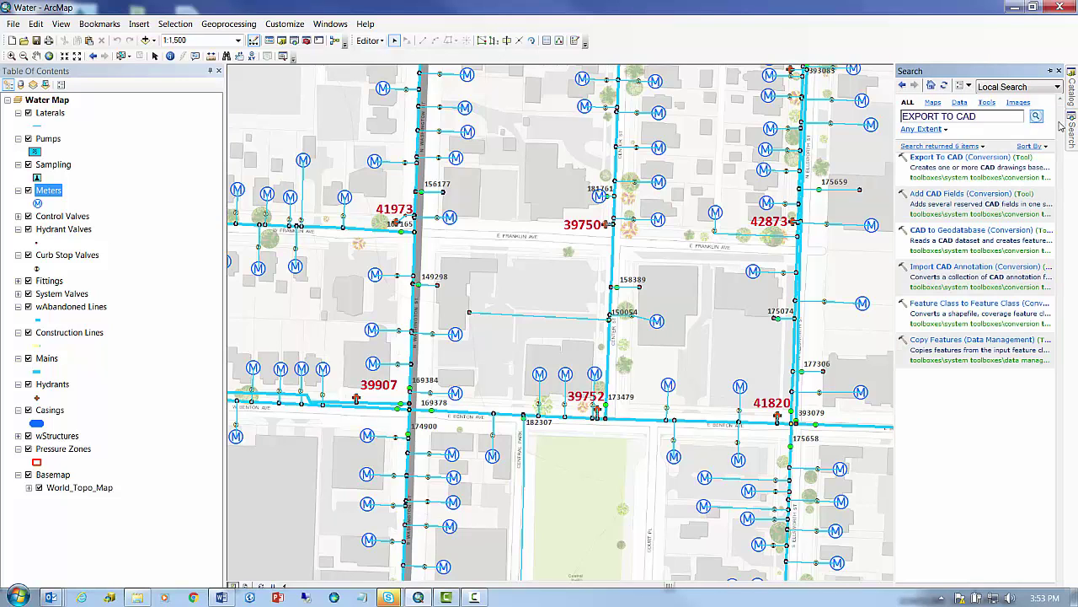
click(958, 159)
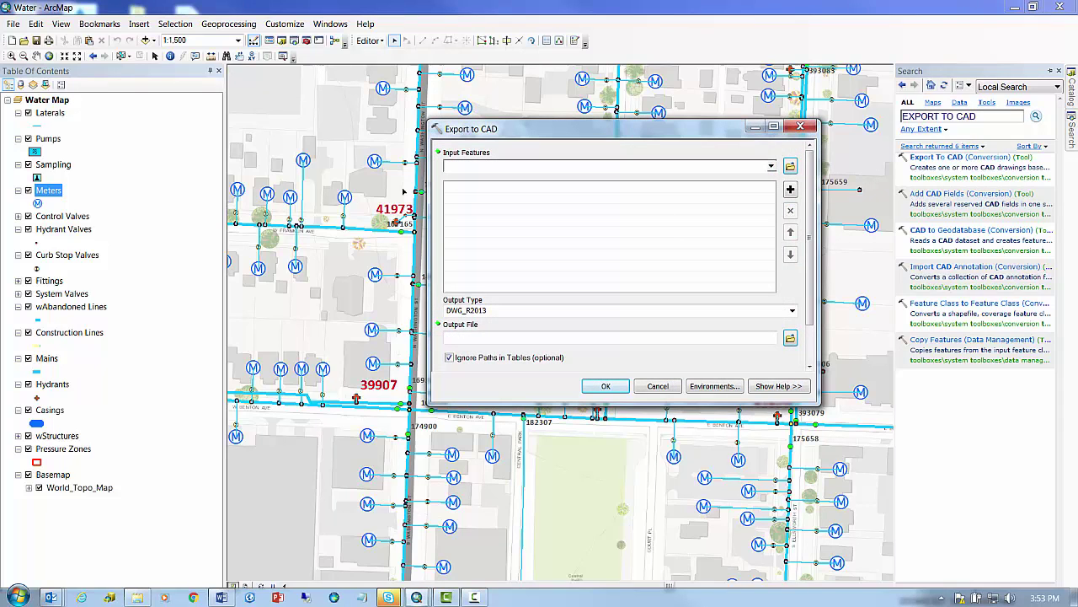
- Select all visible features and add the Laterals through Hydrants layers as export inputs
click(45, 85)
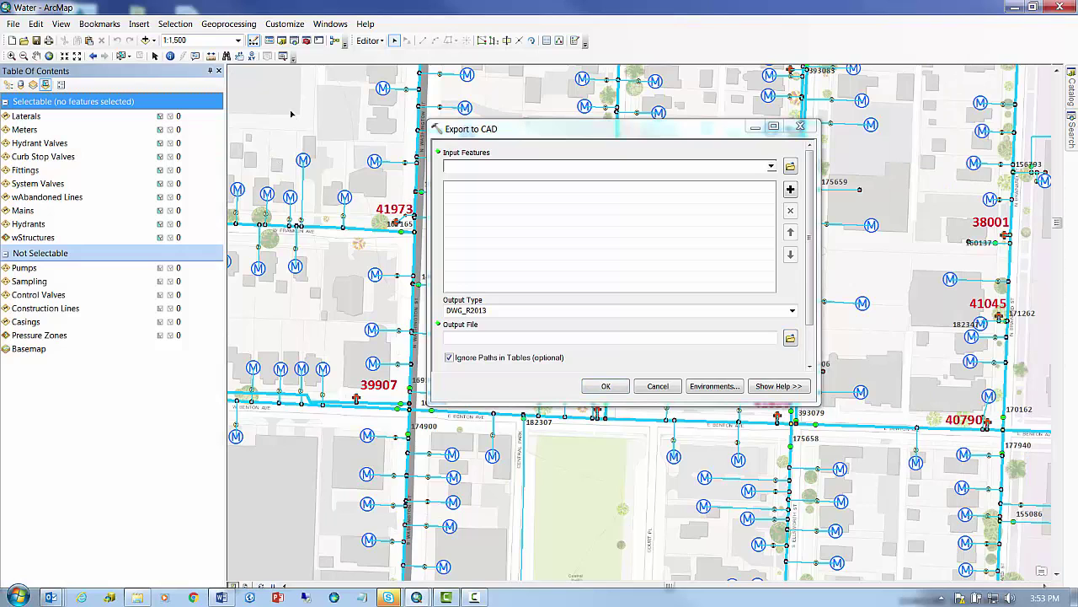
drag(236, 76, 1050, 571)
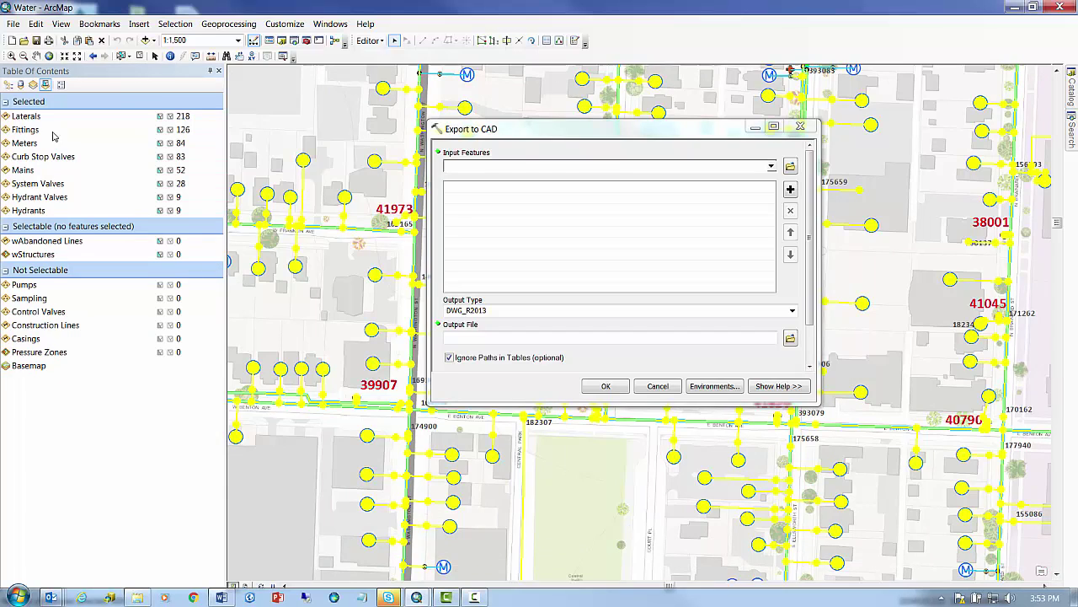
click(30, 117)
shift+click(37, 213)
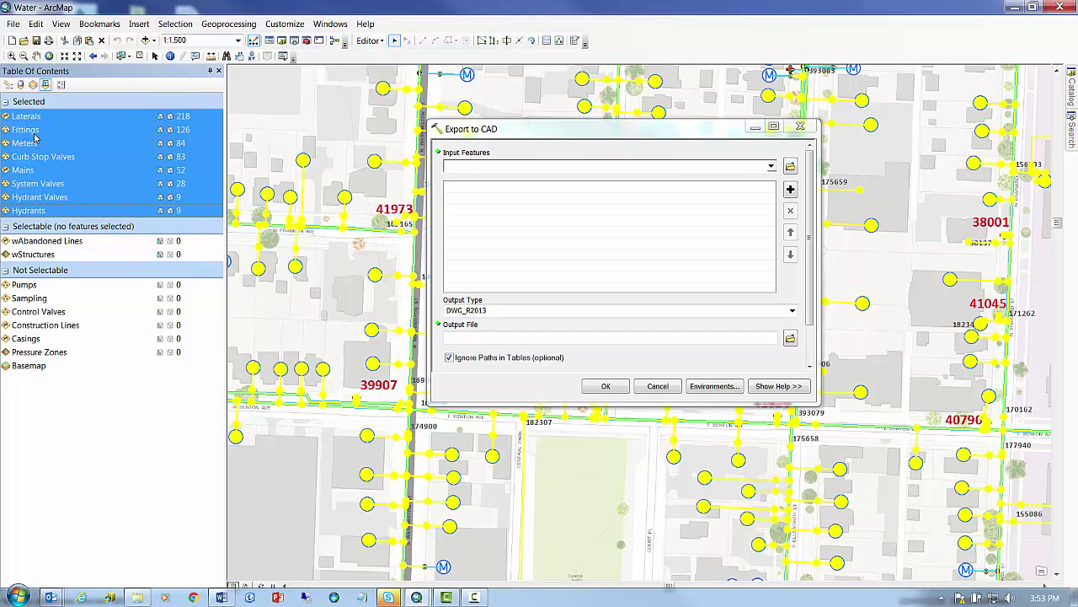
drag(36, 120, 546, 217)
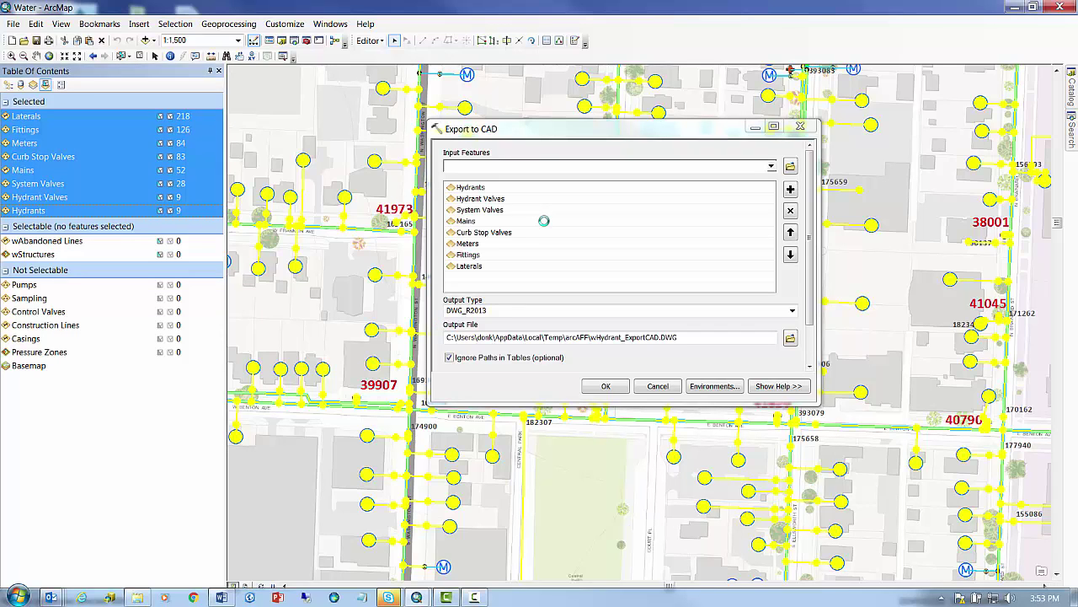
- Set the output drawing to NewSewerMap.DWG and run the export
click(791, 339)
text(Ne)
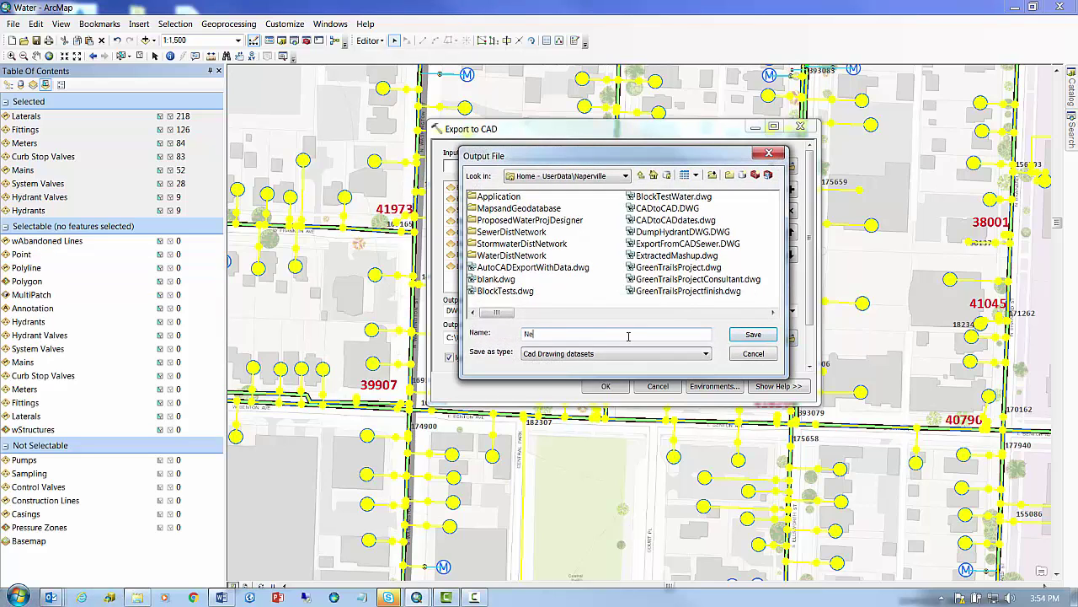
text(wSewerMap)
key(Return)
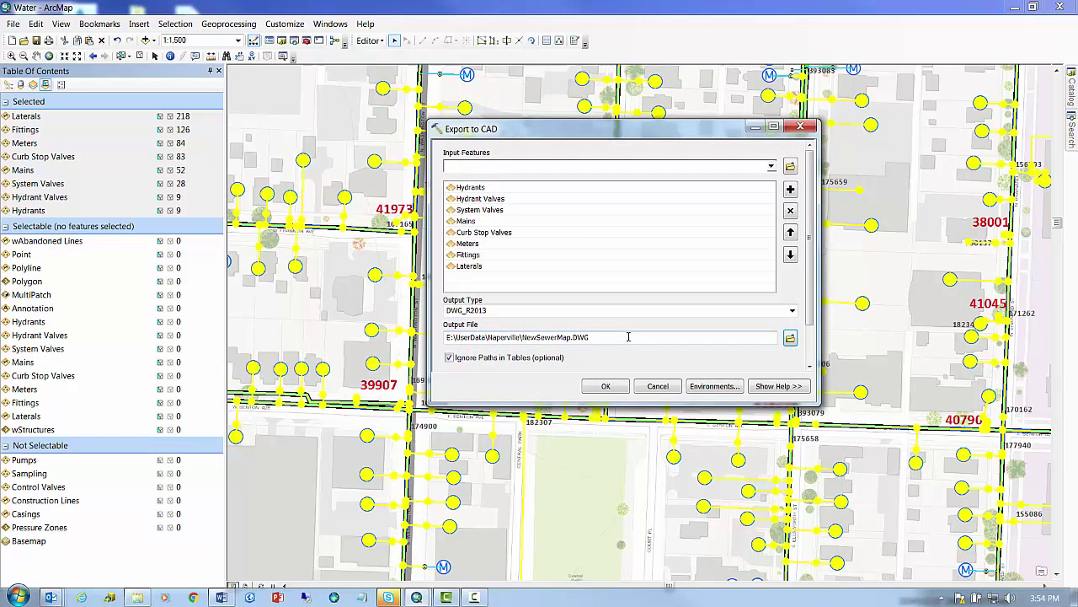
click(614, 388)
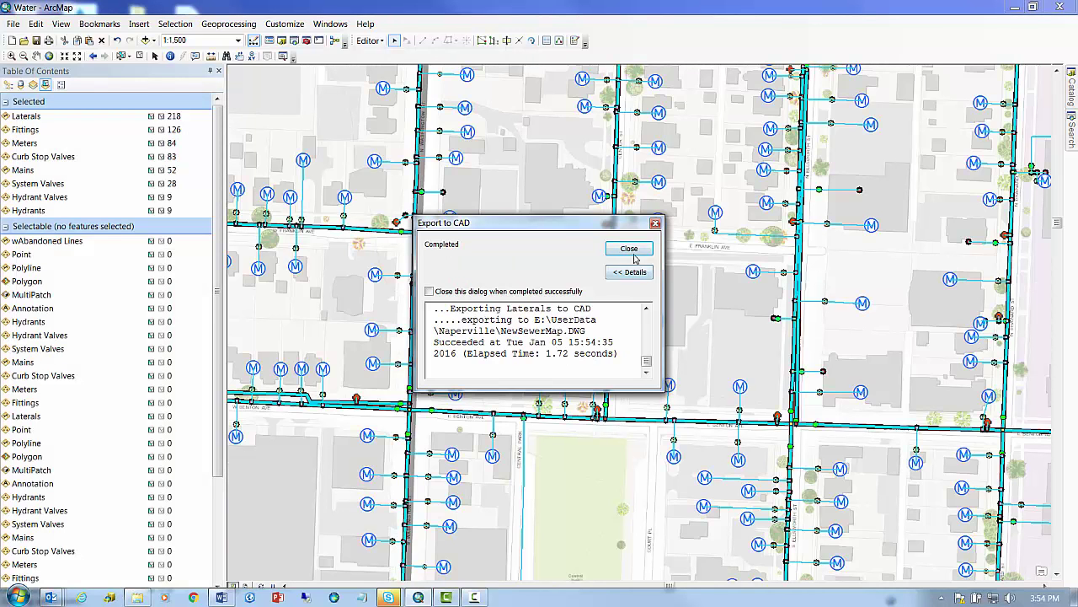
click(634, 253)
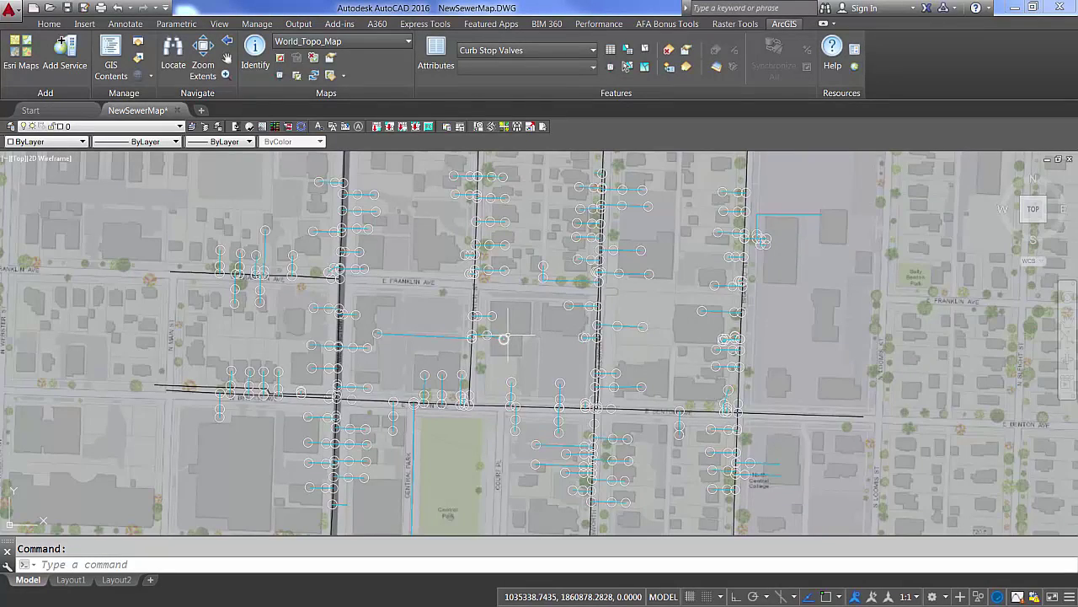
- Inspect a central meter's ArcGIS attributes, confirming owner Private, and check maintained-by without changes
click(504, 339)
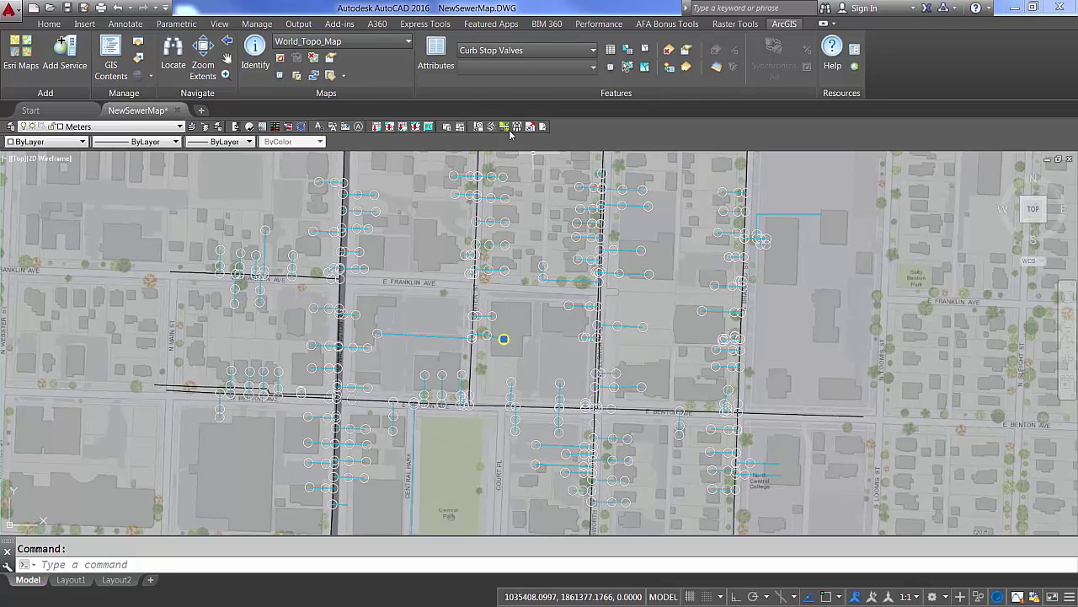
click(437, 52)
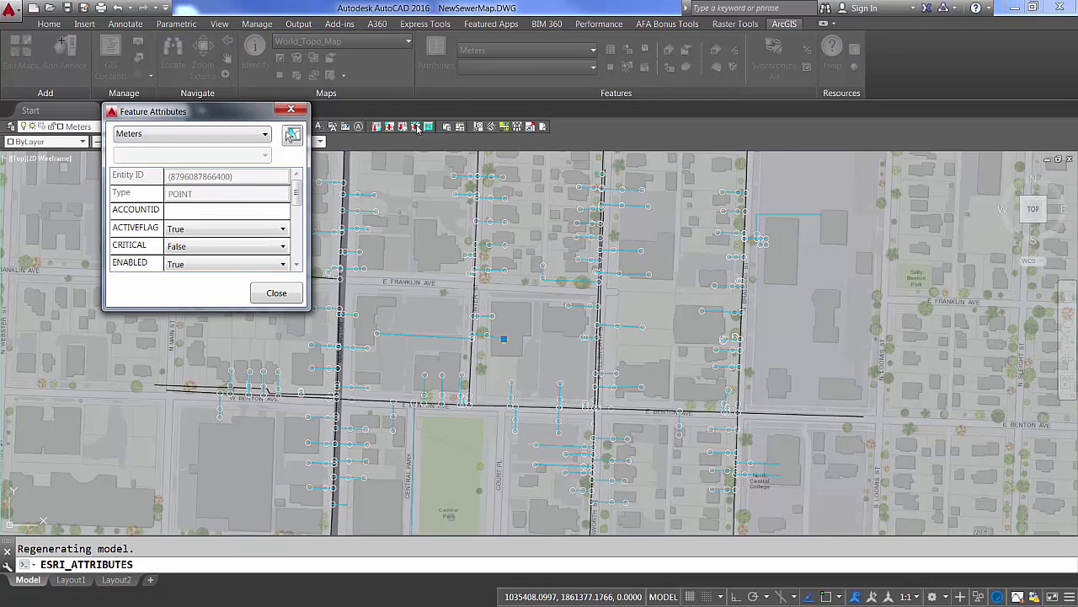
drag(305, 310, 329, 483)
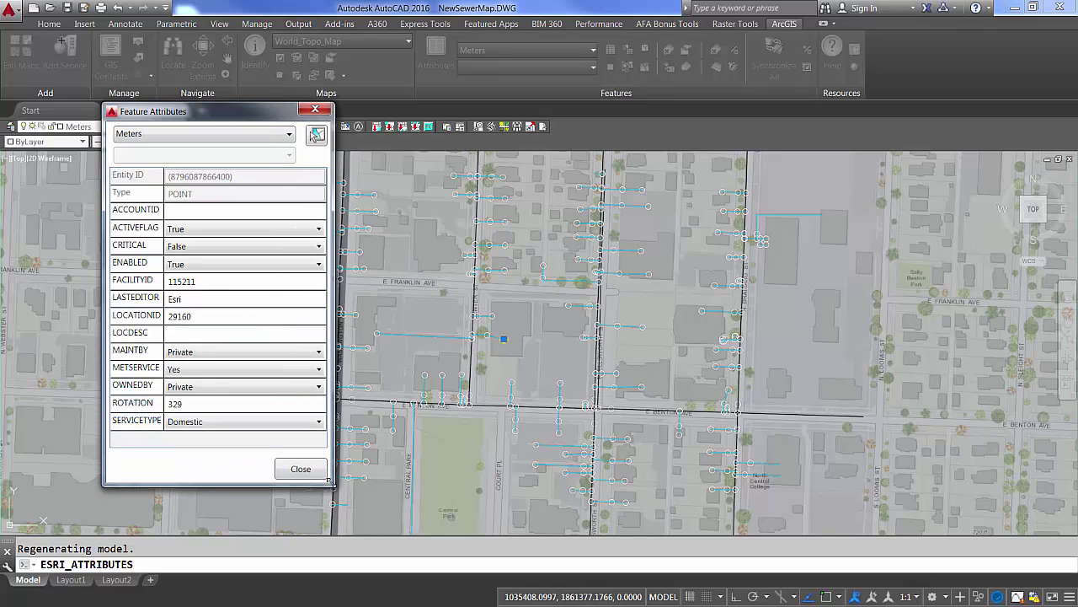
click(320, 387)
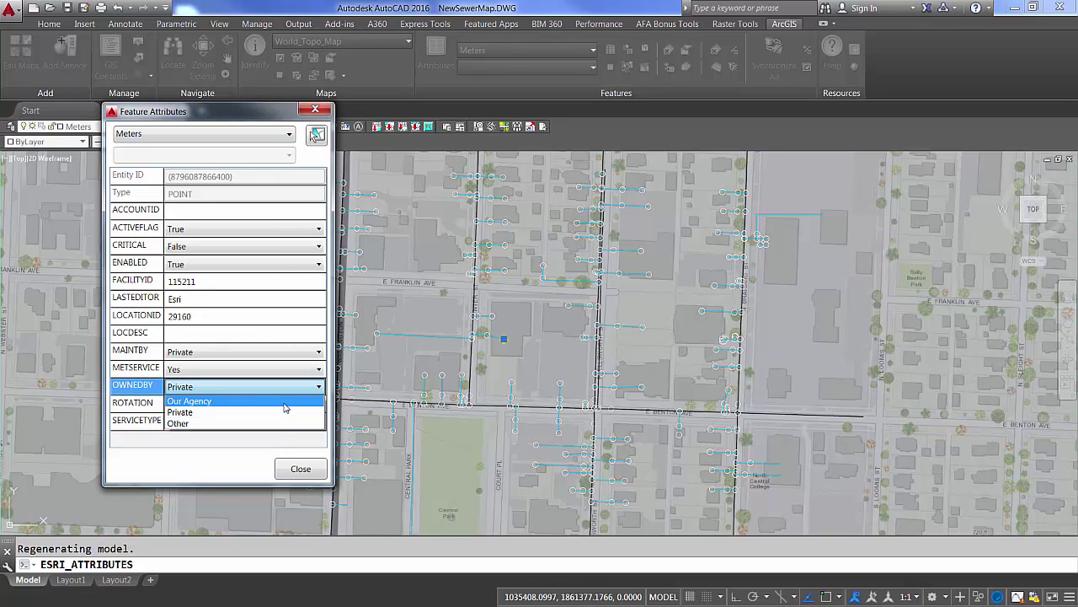
click(301, 342)
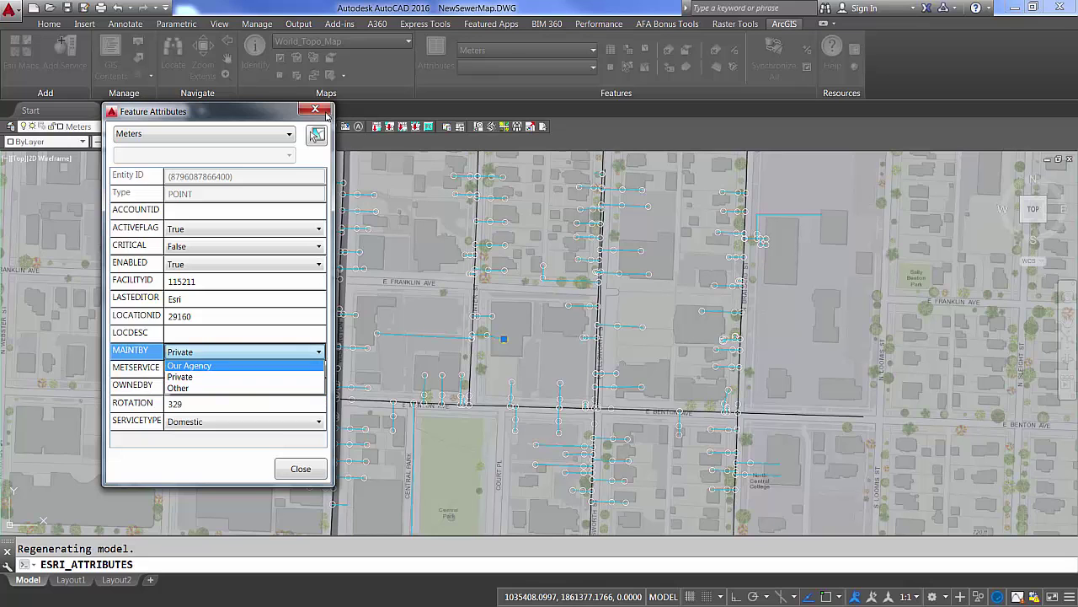
click(314, 110)
click(314, 109)
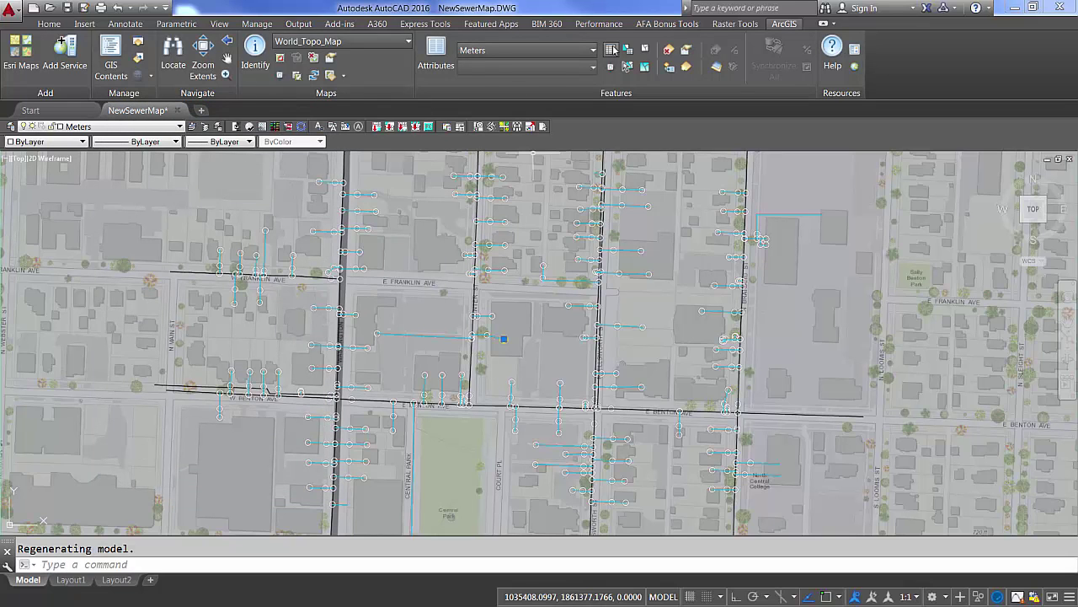
- Open and widen the Meters table of 84 features, viewing meter 124098's service type choices
click(610, 50)
drag(930, 253, 1037, 253)
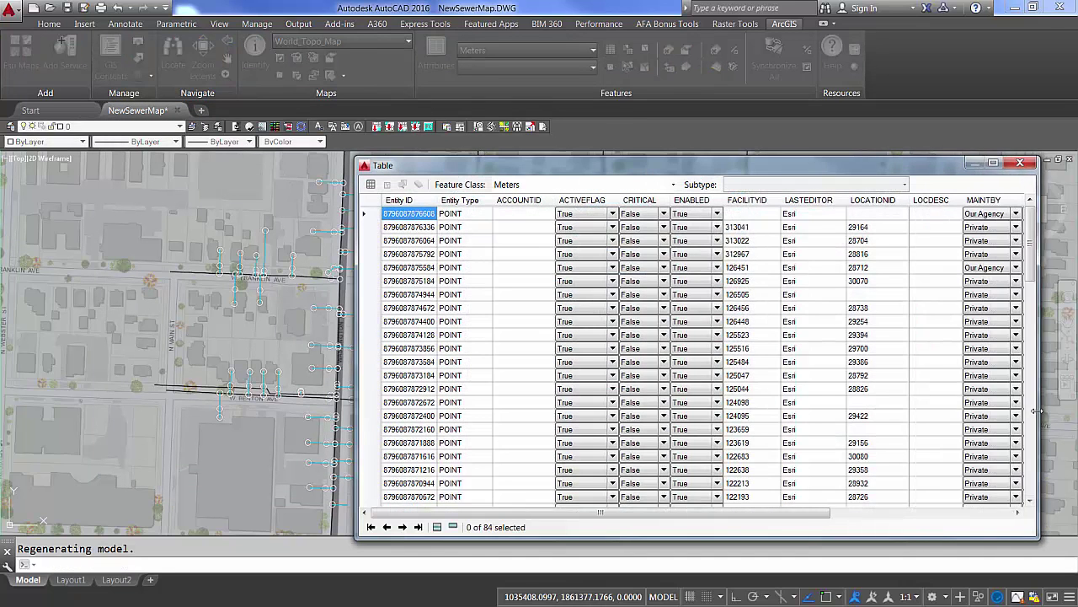
drag(797, 513, 1001, 514)
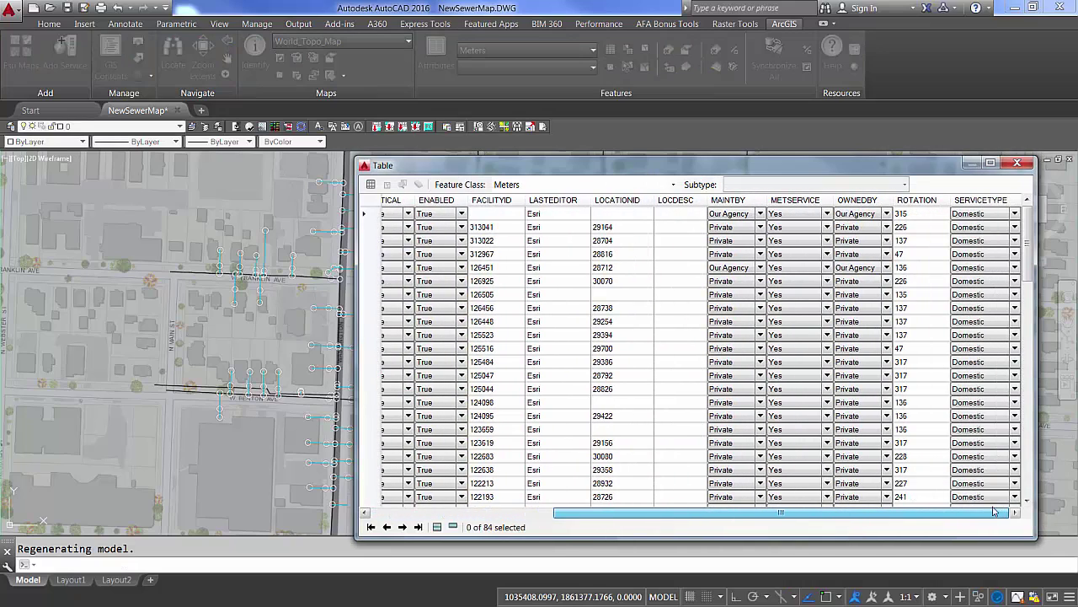
click(1016, 402)
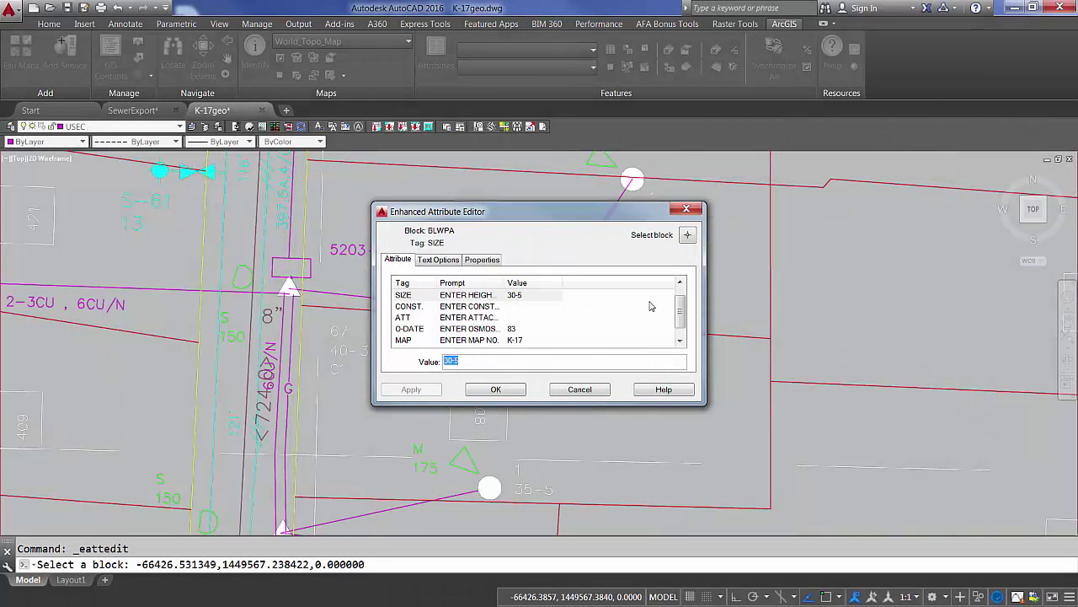
- Close the Enhanced Attribute Editor and restore the earlier wide view with Zoom Previous (Z, P)
drag(681, 309, 679, 317)
click(686, 211)
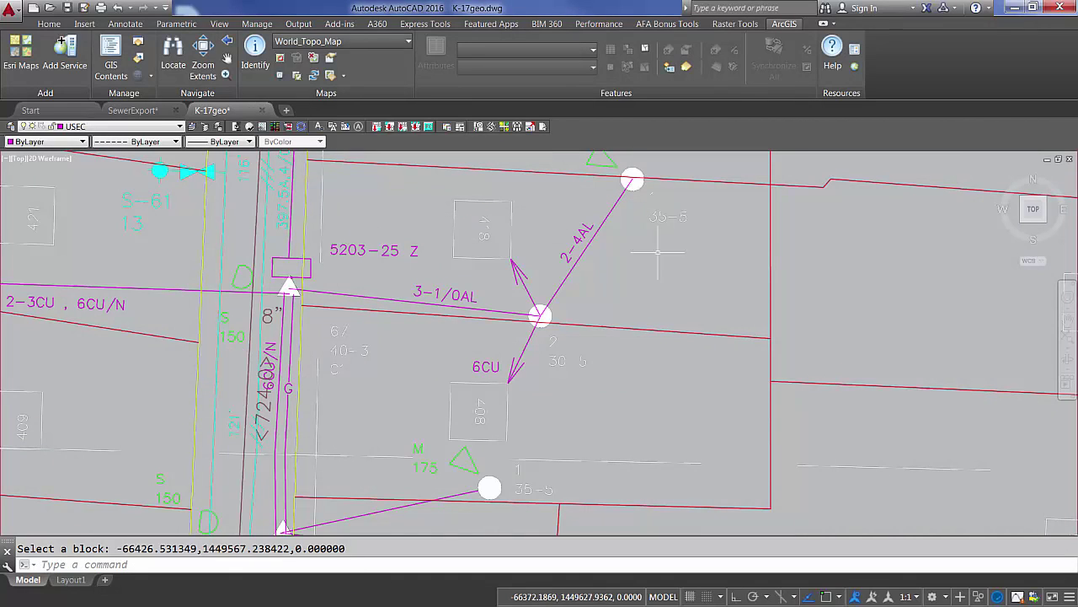
text(z)
key(Return)
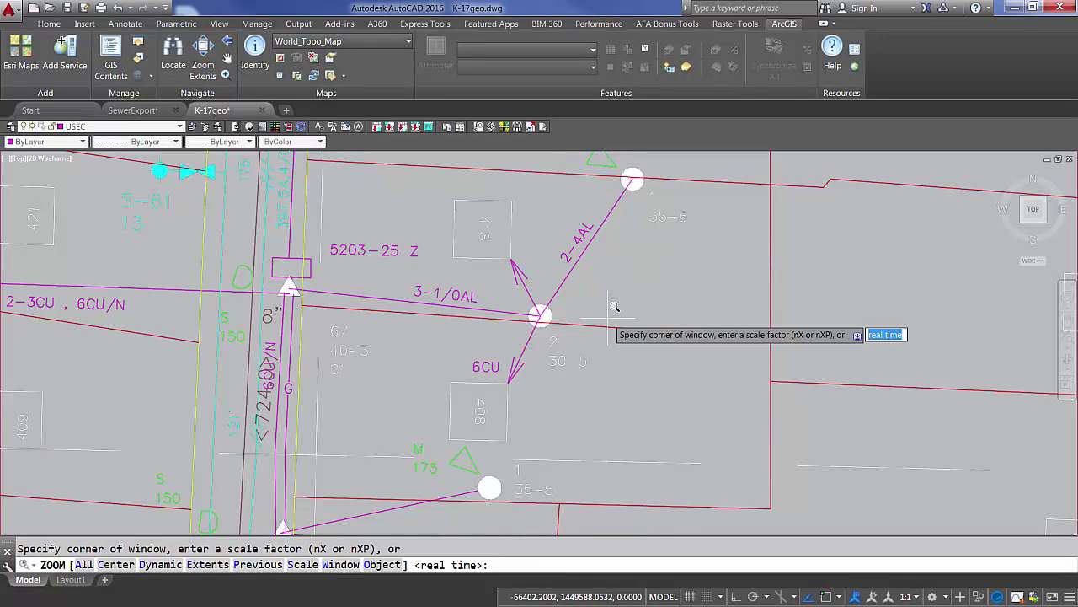
text(p)
key(Return)
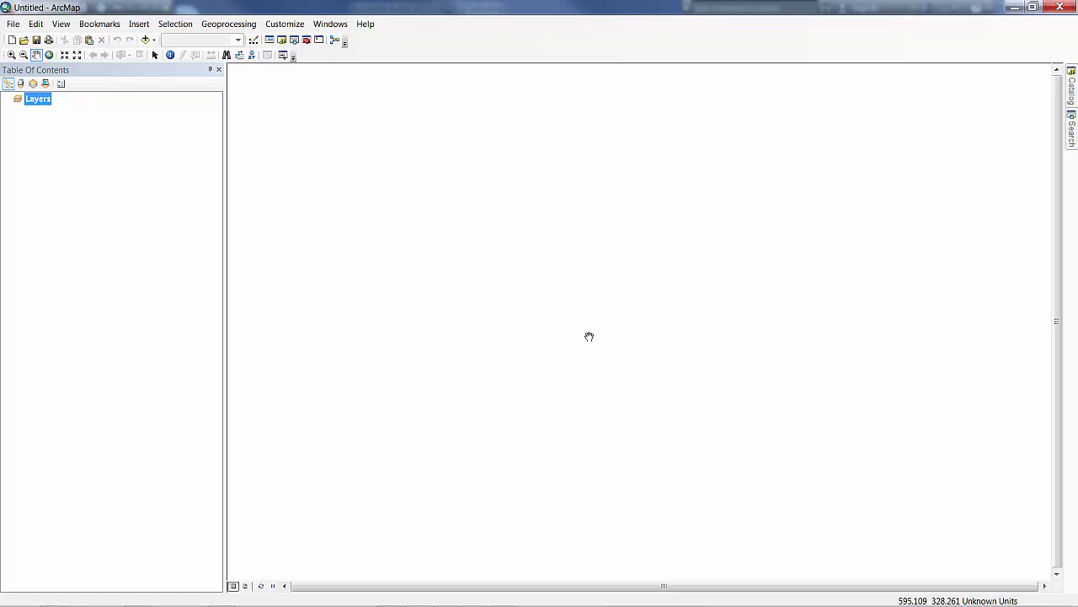
- Through Add Data, go from the block entries up to marrietta and add the whole K-17geo.dwg
click(154, 40)
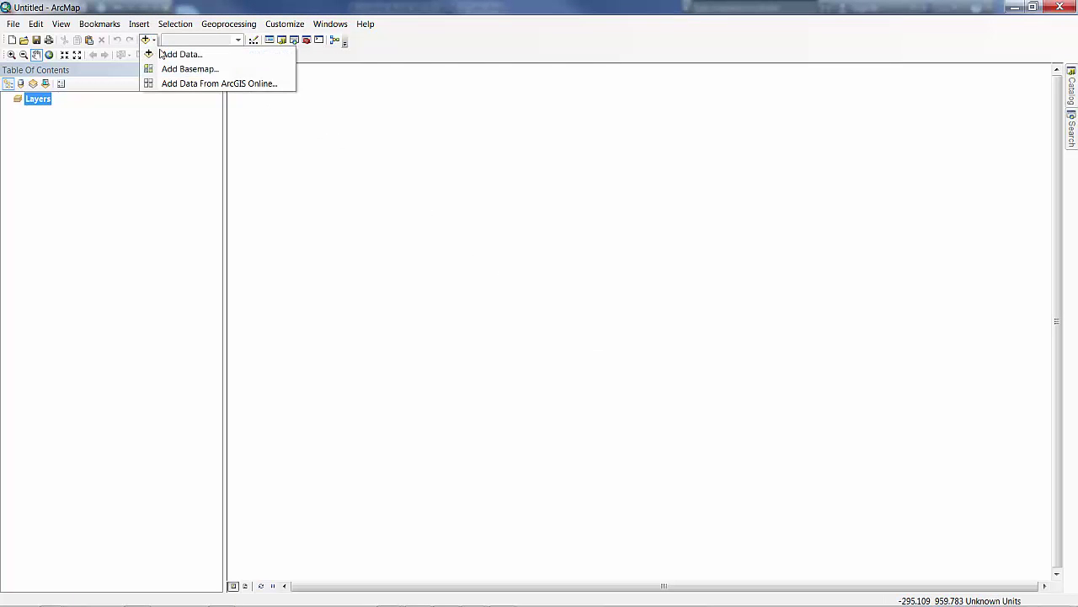
click(173, 55)
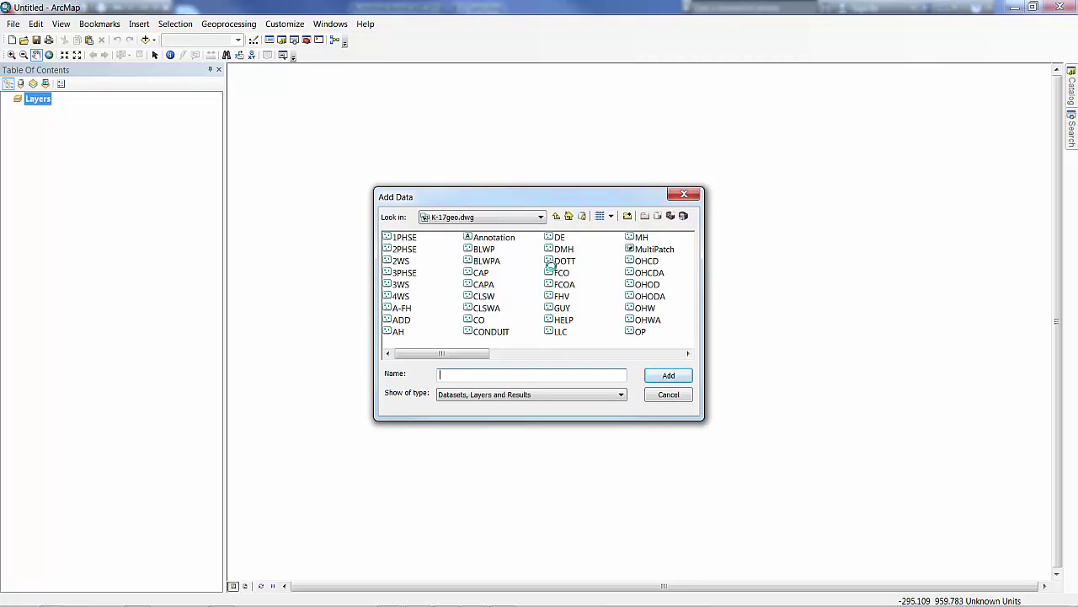
click(401, 238)
click(401, 250)
click(402, 261)
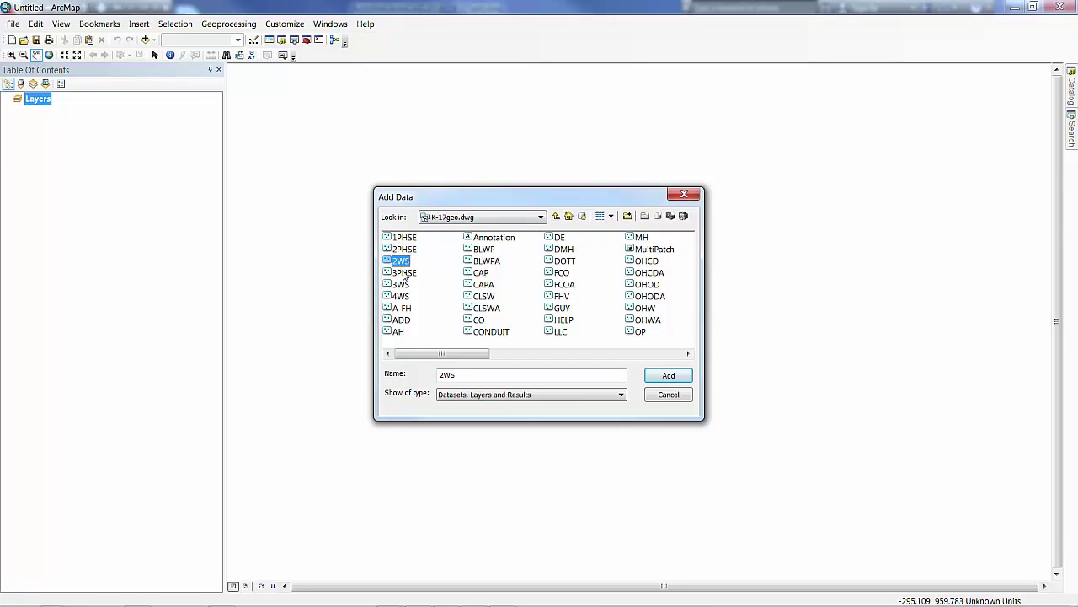
click(401, 320)
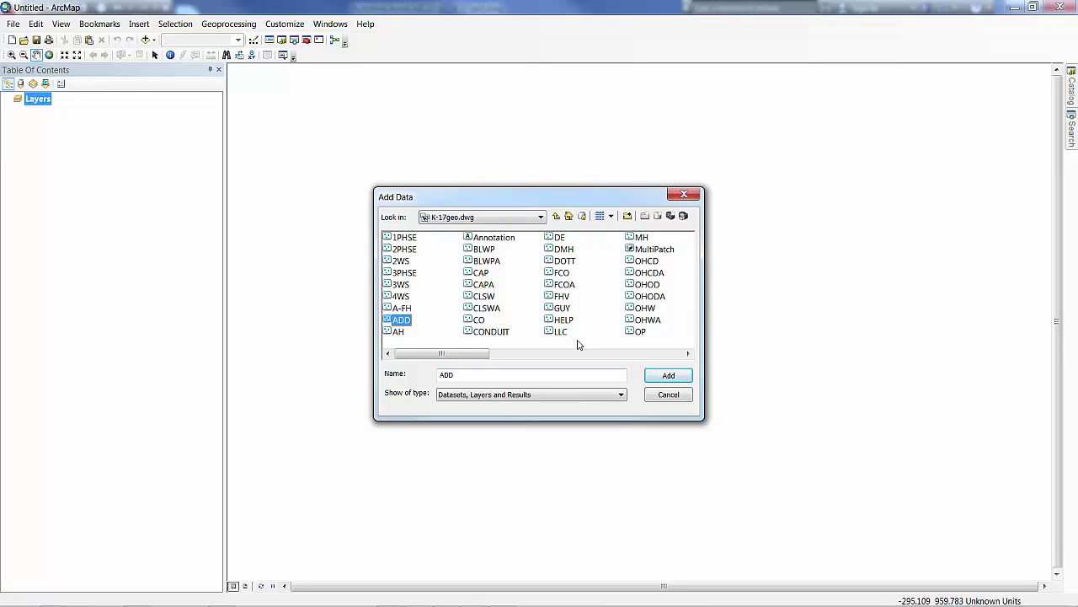
drag(472, 354, 676, 361)
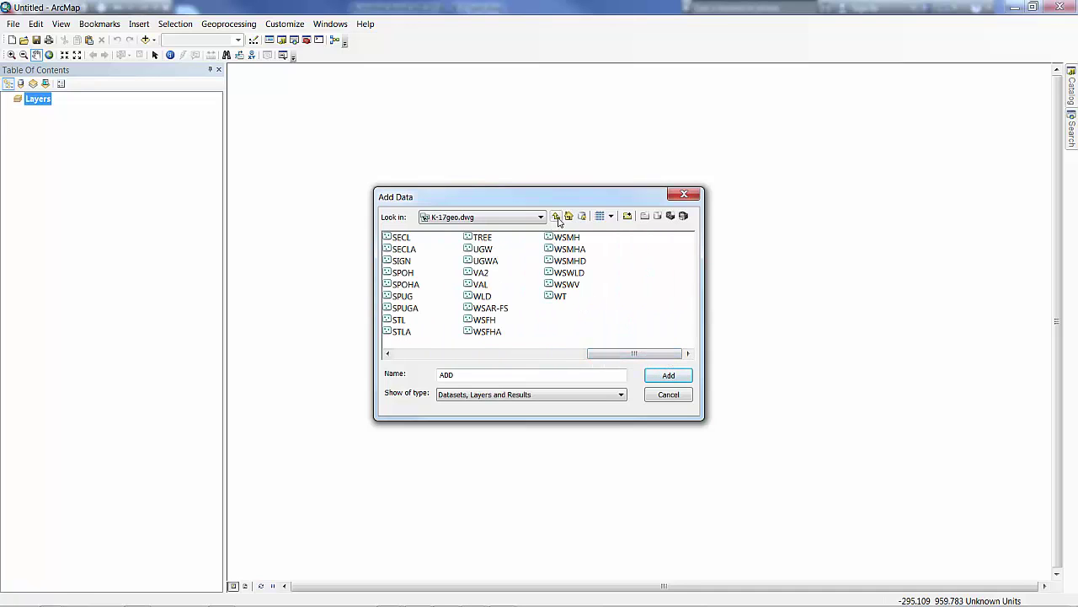
click(557, 217)
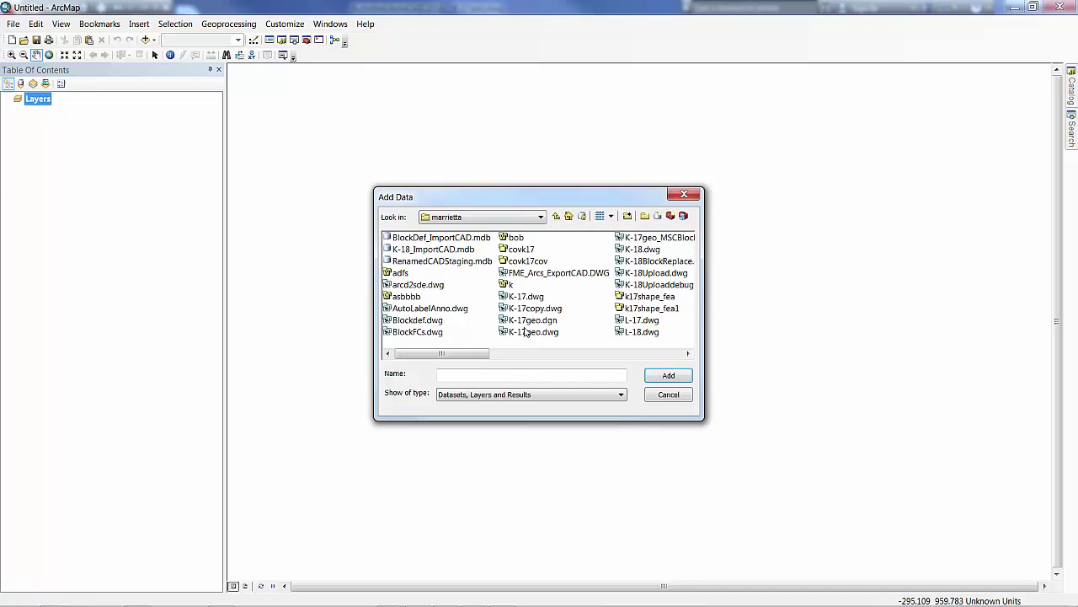
click(525, 333)
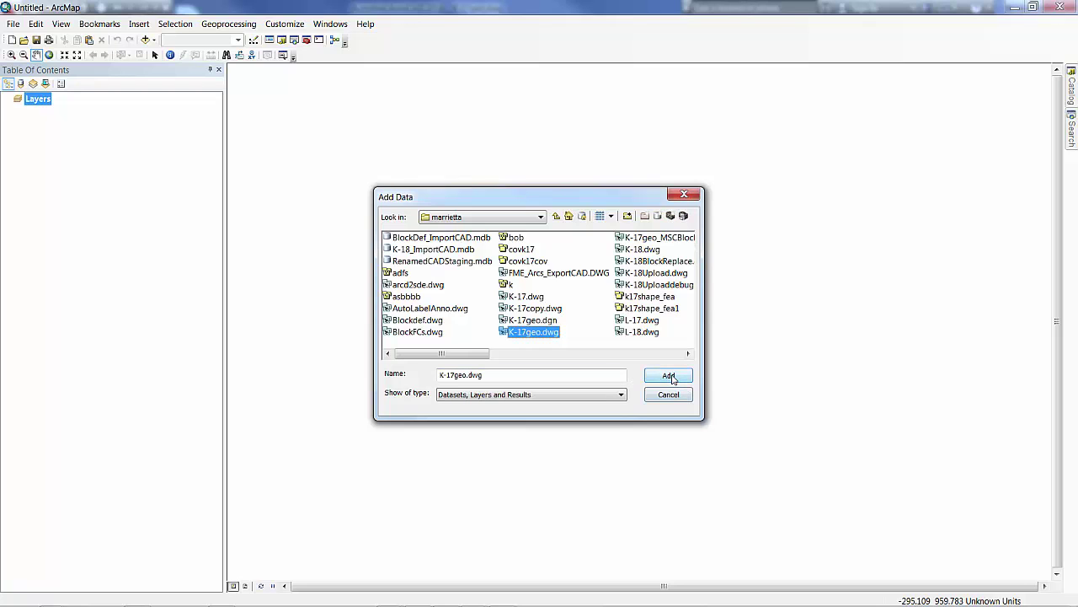
click(670, 377)
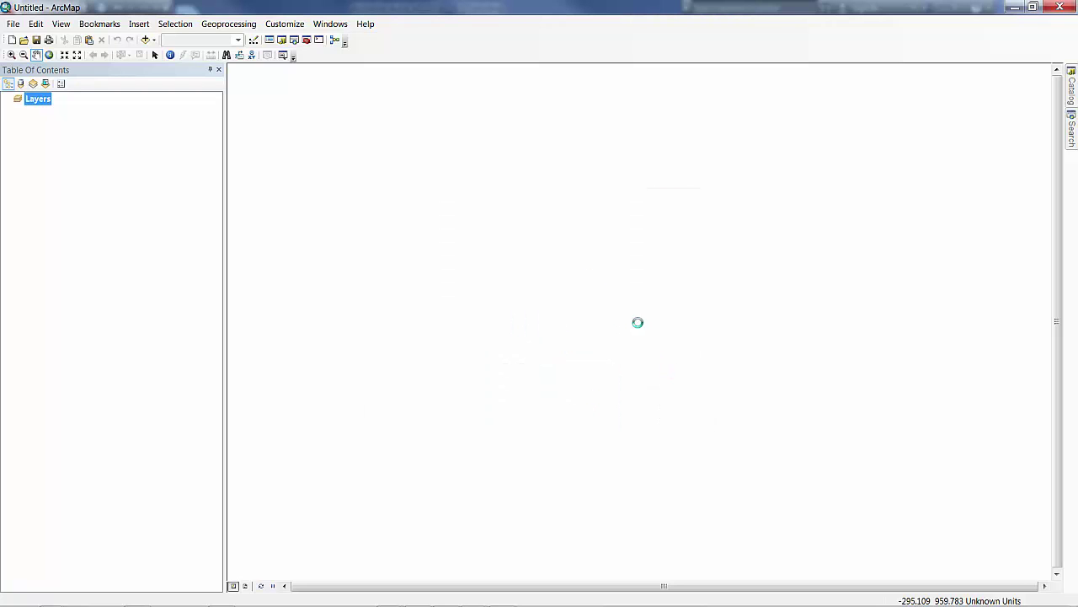
- Zoom to 1:600 and review the SPOHA attribute table's 52 records and PHASE values
scroll(638, 304, up, 3)
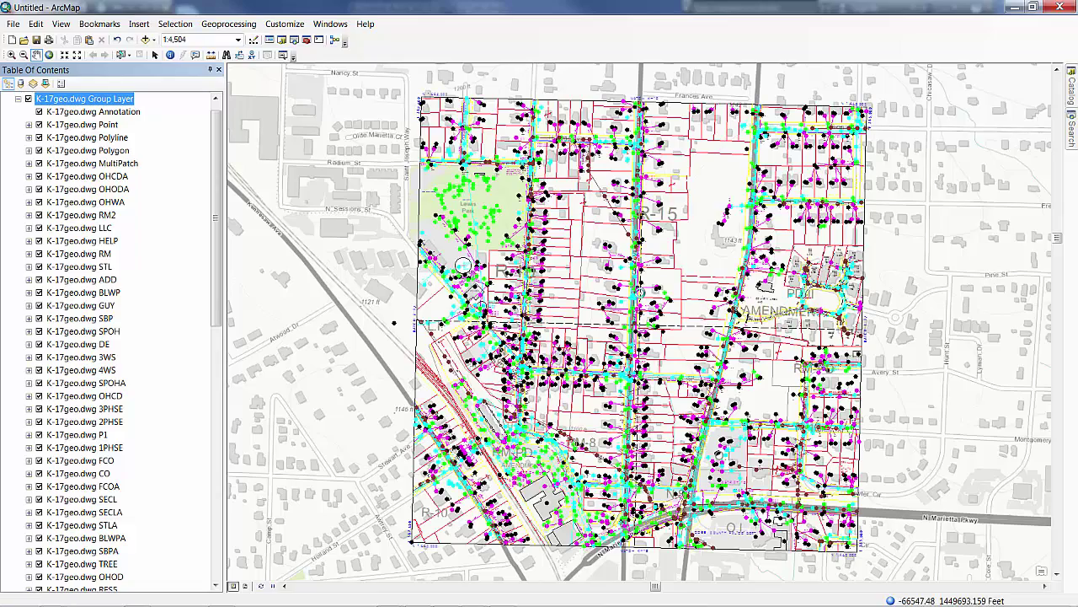
scroll(638, 313, up, 2)
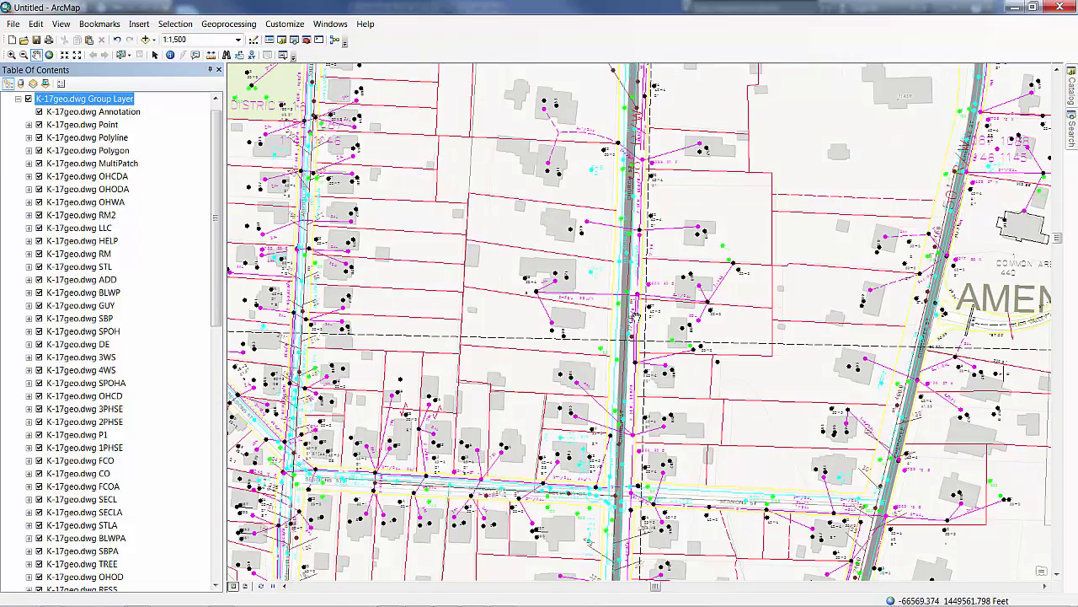
scroll(636, 316, up, 2)
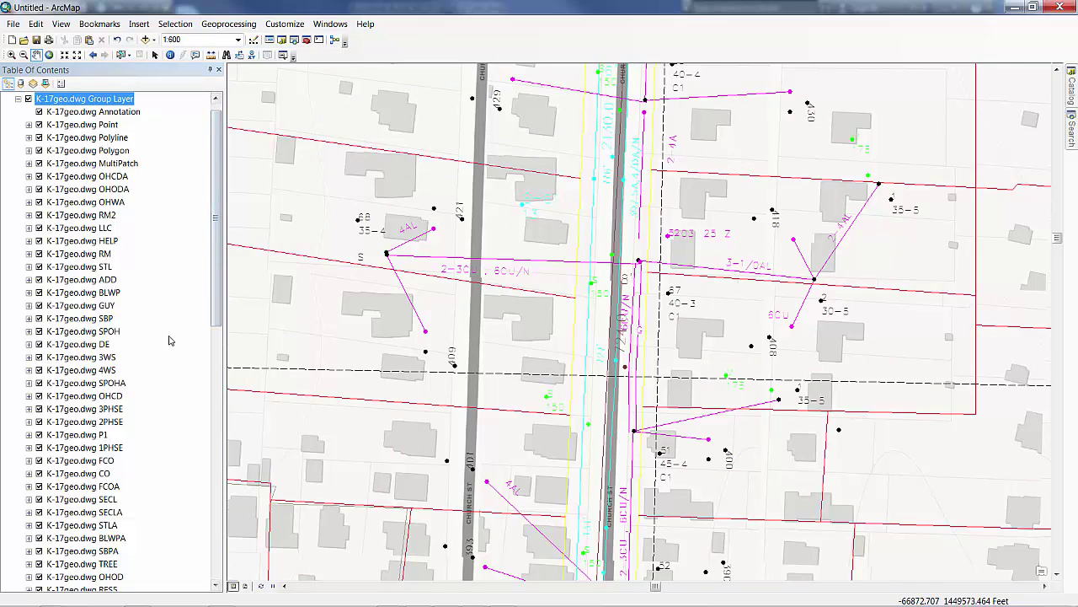
click(121, 383)
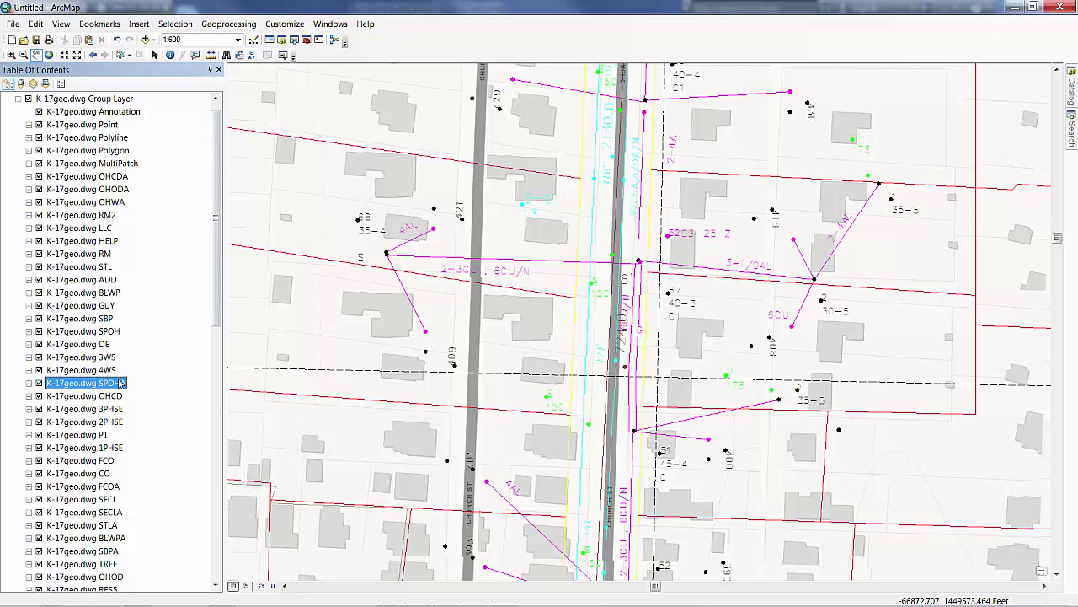
right_click(120, 383)
click(168, 139)
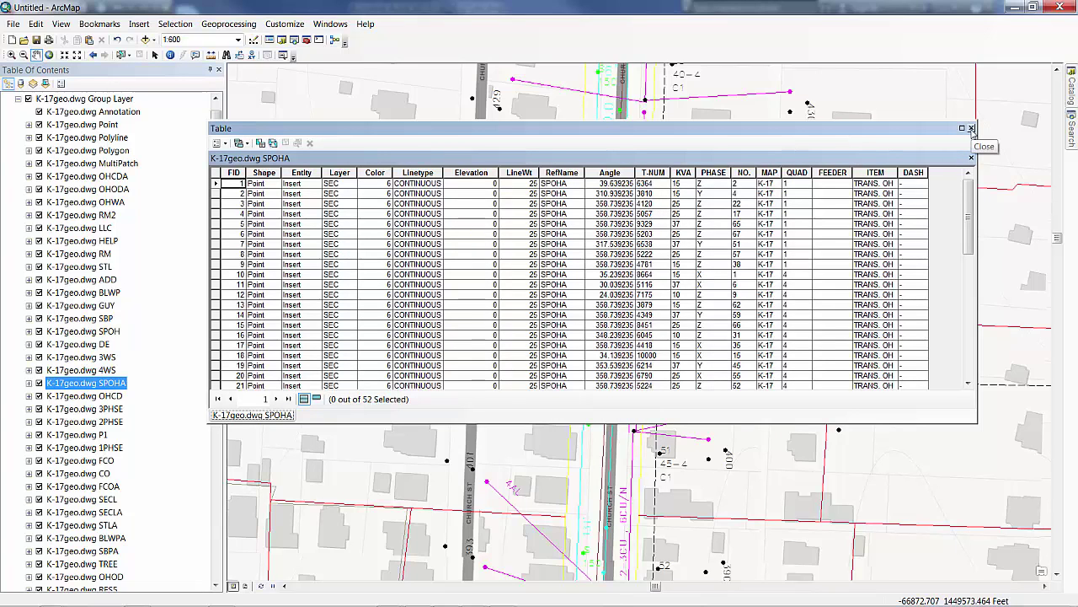
click(972, 128)
- Build the Select By Attributes query "PHASE" = 'Y' using the unique PHASE values
click(177, 28)
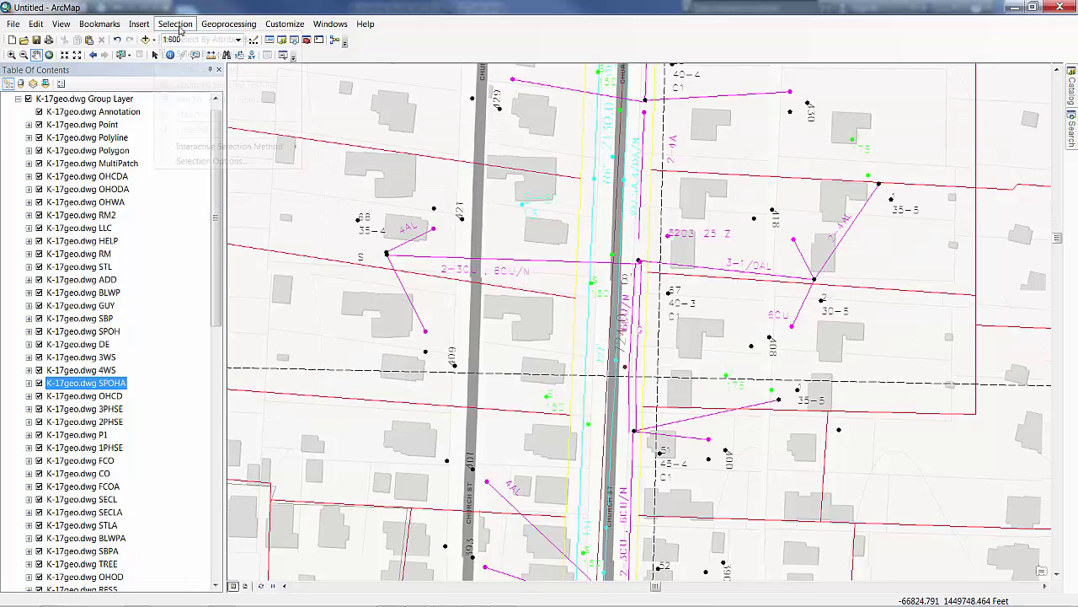
click(196, 38)
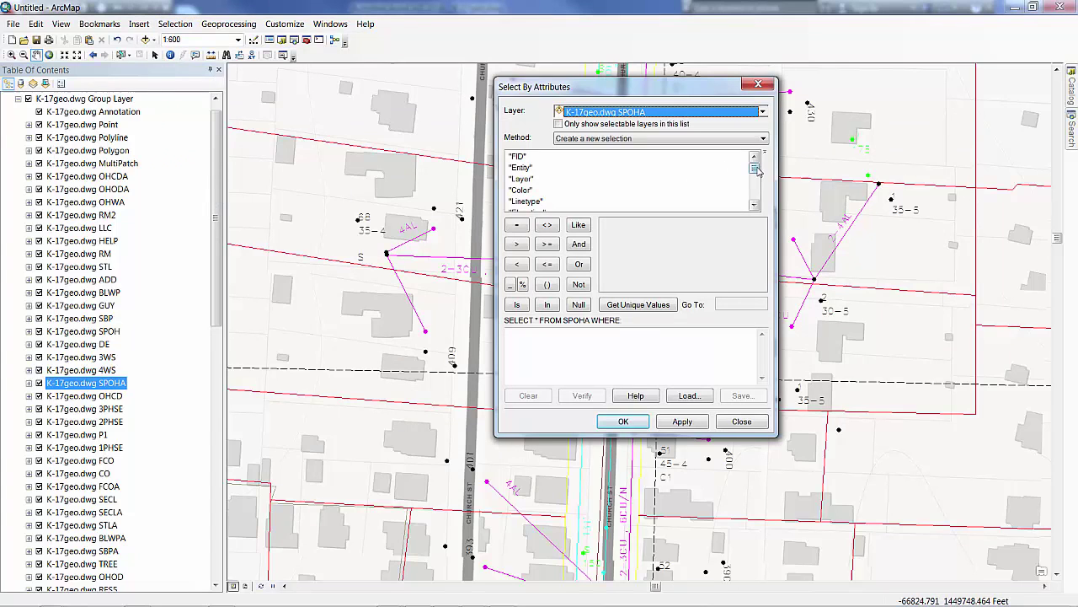
drag(757, 169, 757, 187)
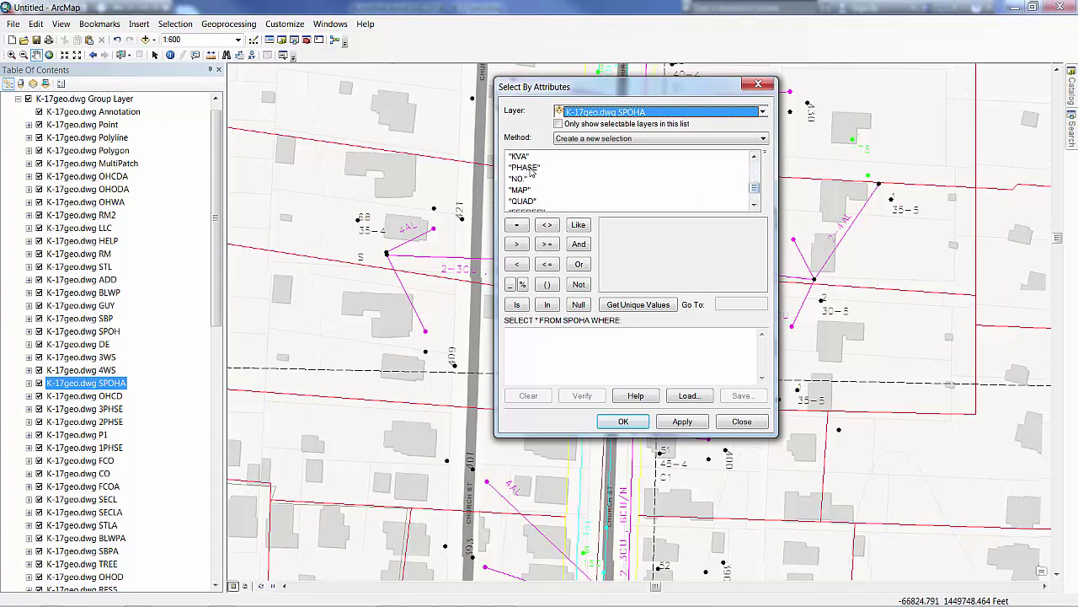
double_click(524, 167)
click(517, 225)
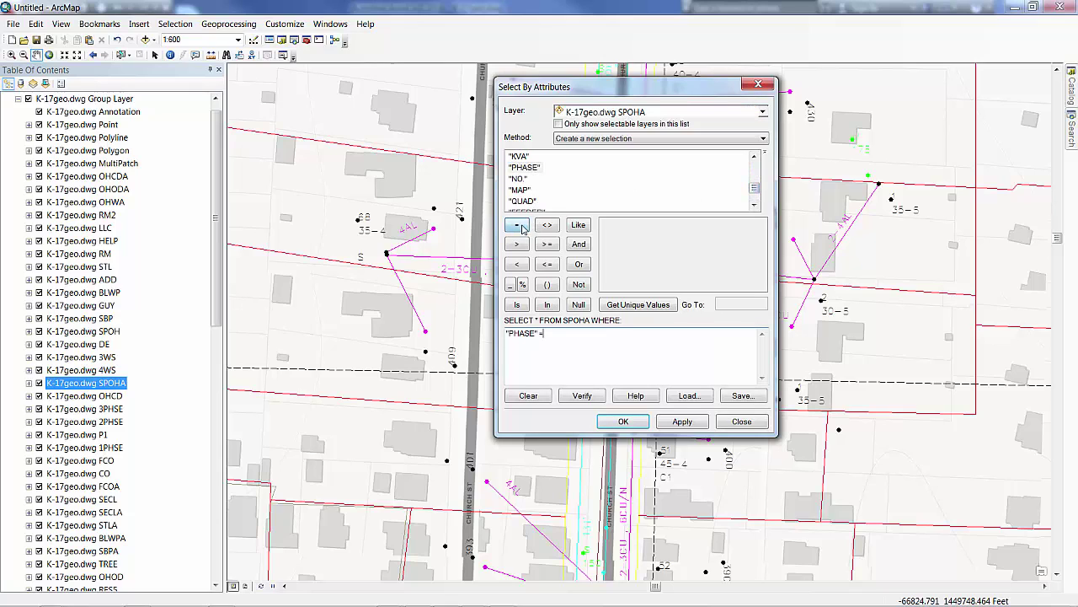
click(633, 305)
double_click(608, 234)
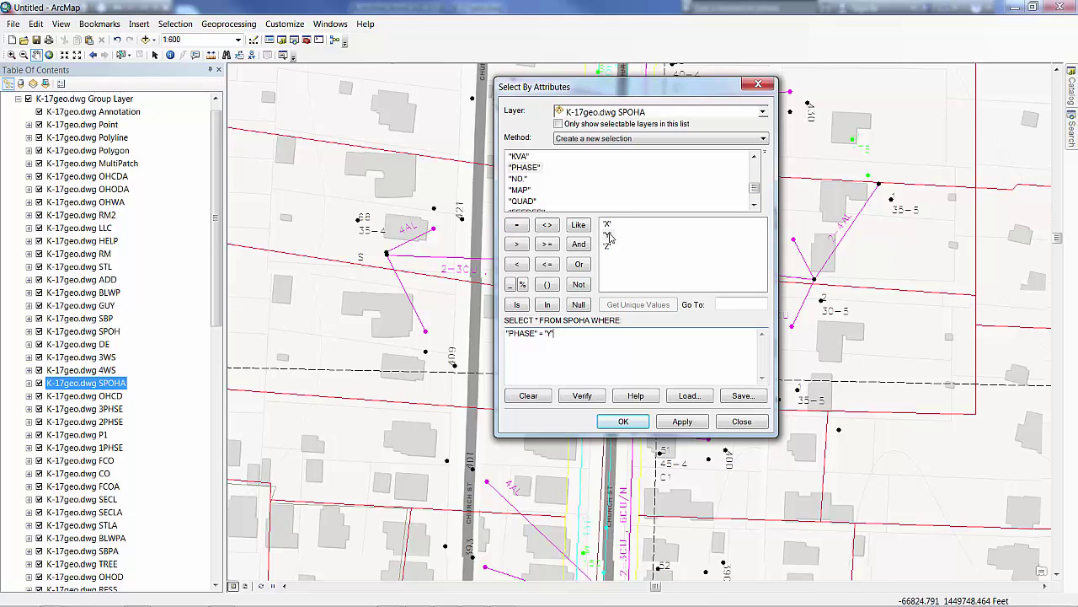
- Apply the query and open the SPOHA table showing 8 of 52 records selected
click(678, 422)
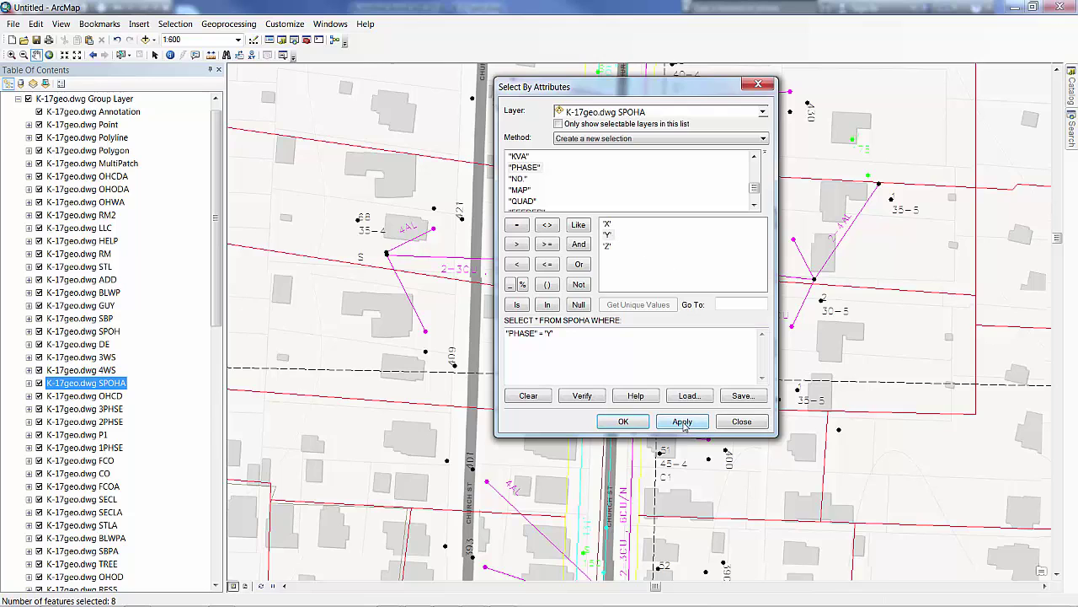
click(624, 422)
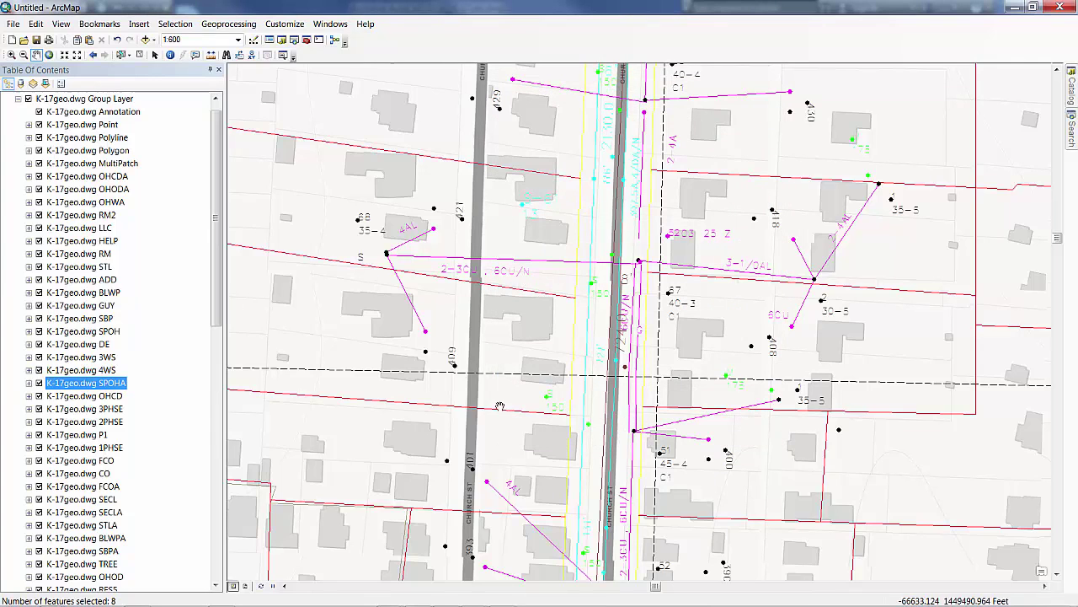
right_click(97, 390)
click(130, 150)
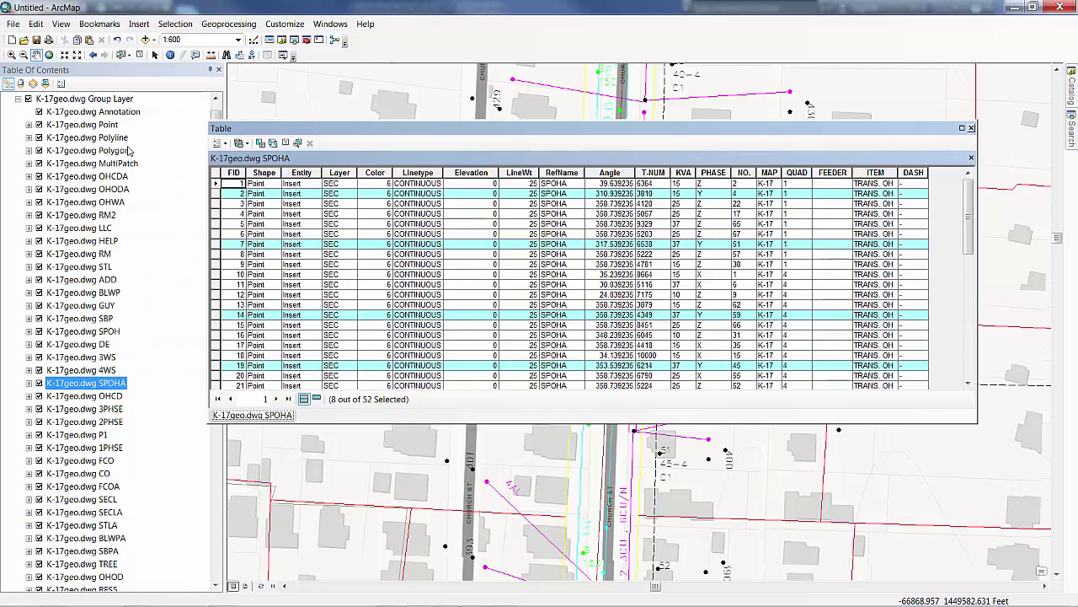